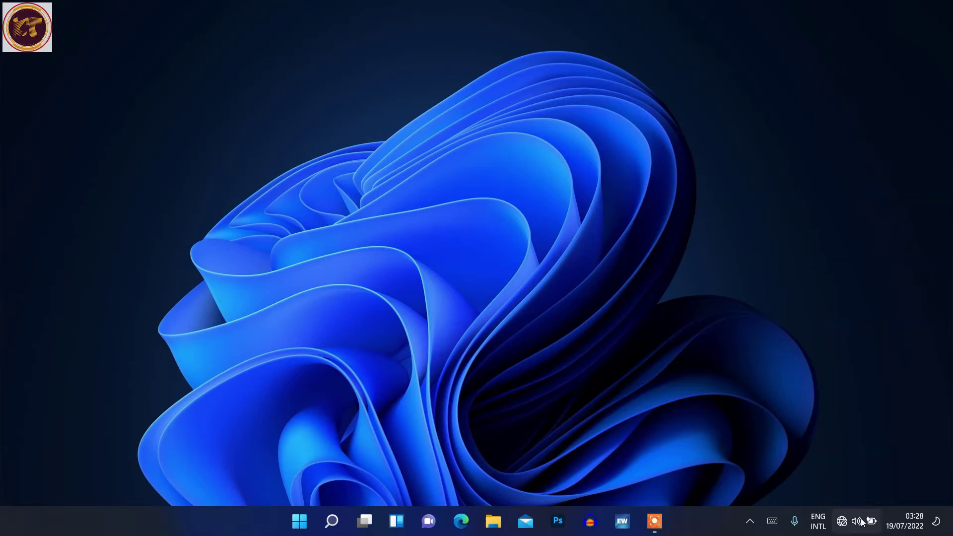
Open the battery icon's shortcut menu in the system tray to reach power and sleep settings
right_click(875, 528)
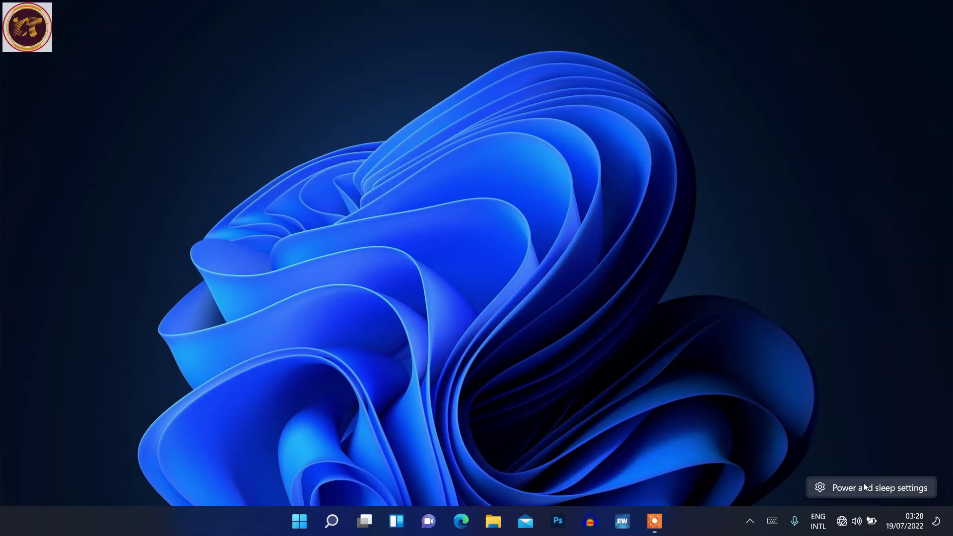
Check the Start menu power list shows only Sleep, Shut down and Restart, then close it
click(309, 514)
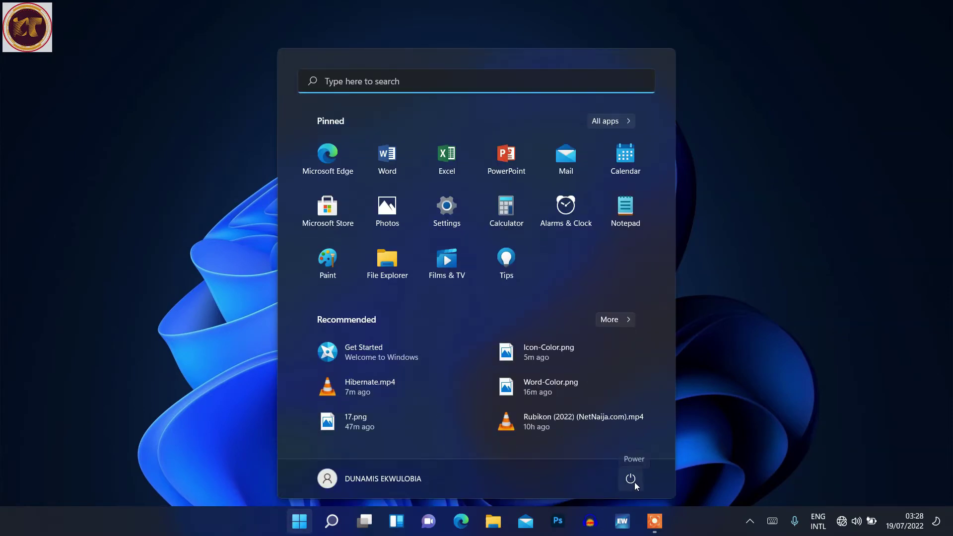
click(632, 478)
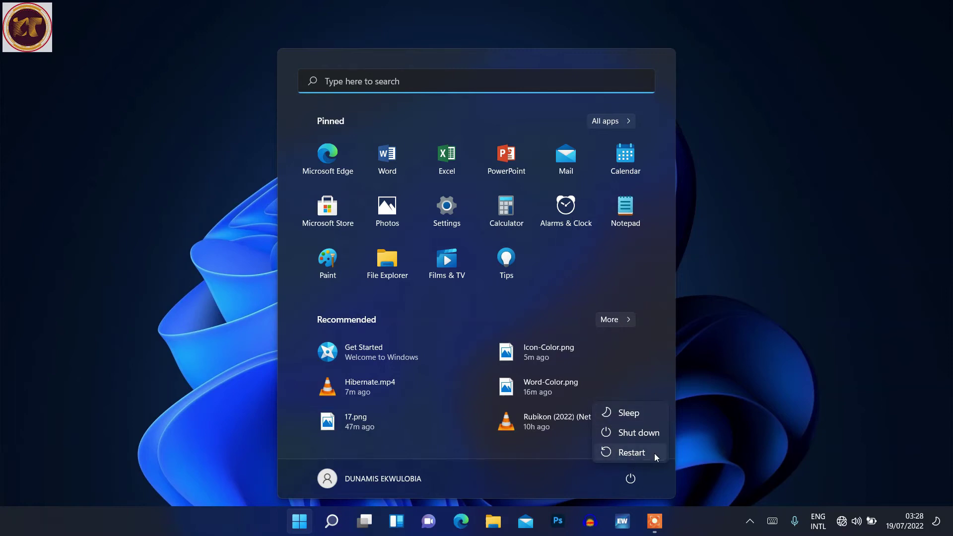
click(756, 474)
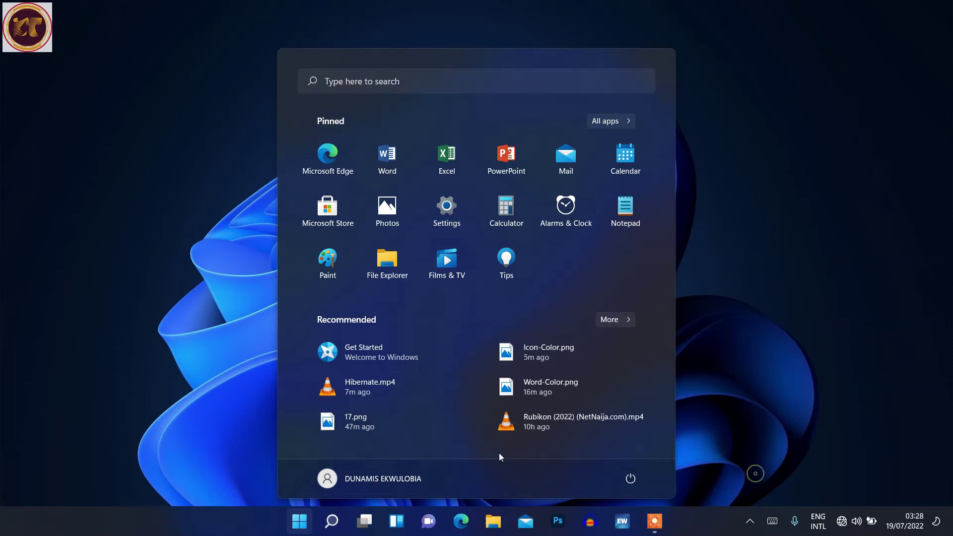
click(299, 524)
Search Windows for 'con' and open Control Panel from the results
click(331, 524)
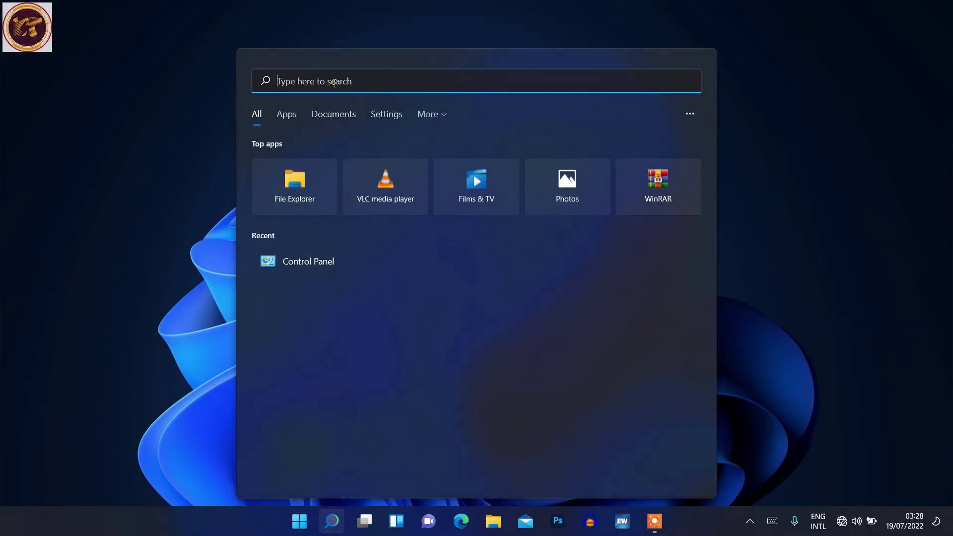
text(con)
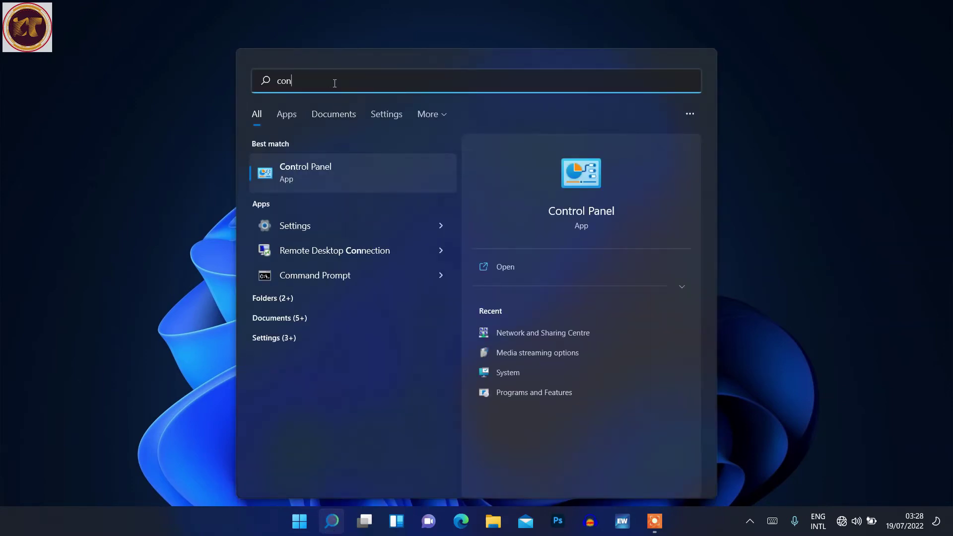
click(317, 163)
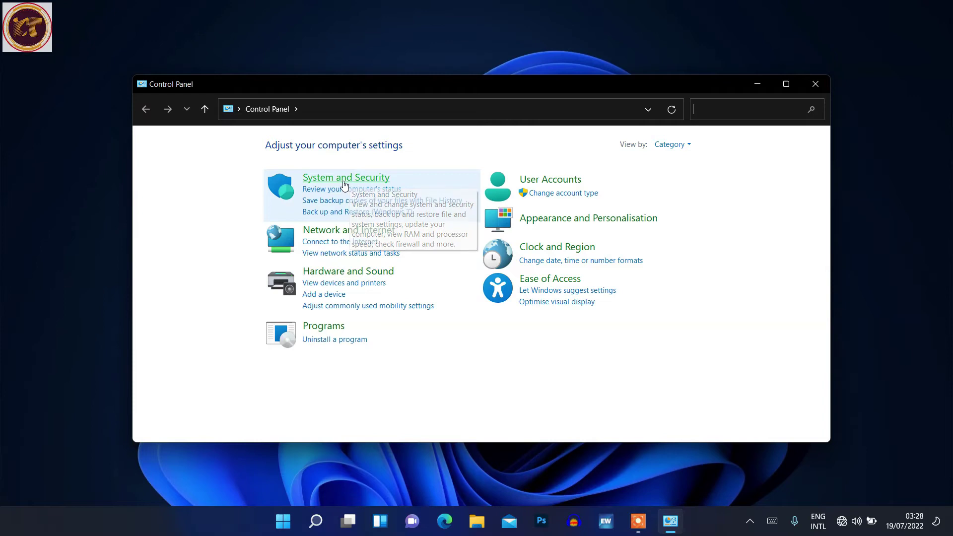
Go to System and Security, then Power Options, showing the Balanced plan
click(346, 179)
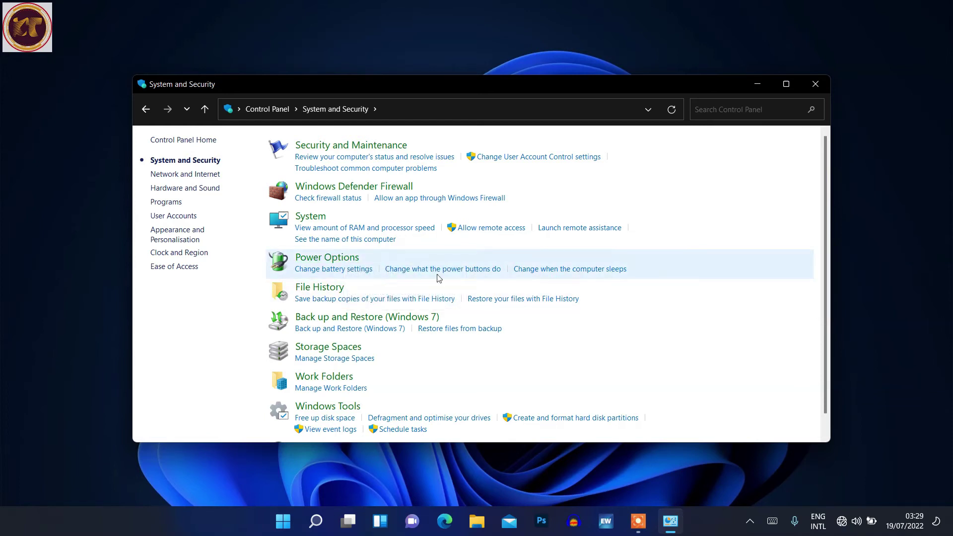
click(326, 260)
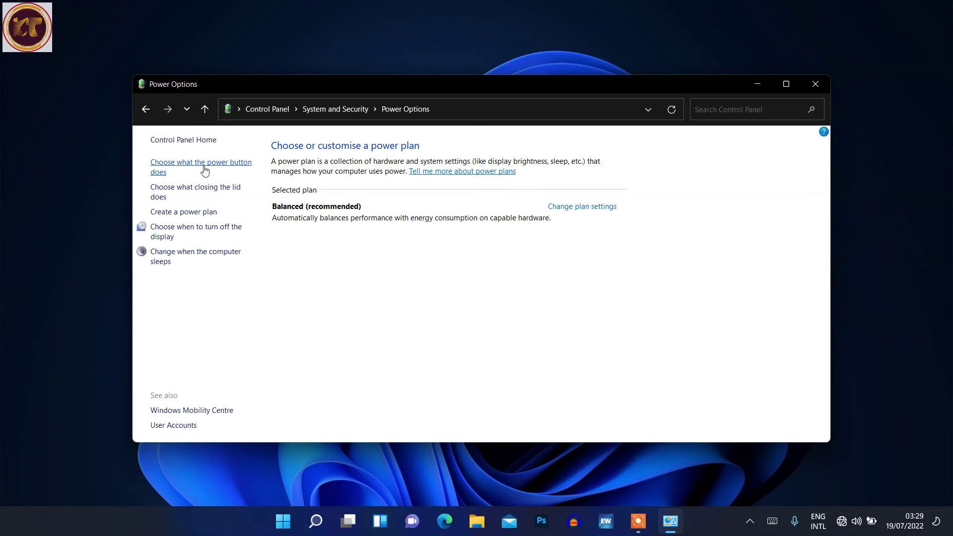
Open 'Choose what the power button does' in Power Options
click(205, 172)
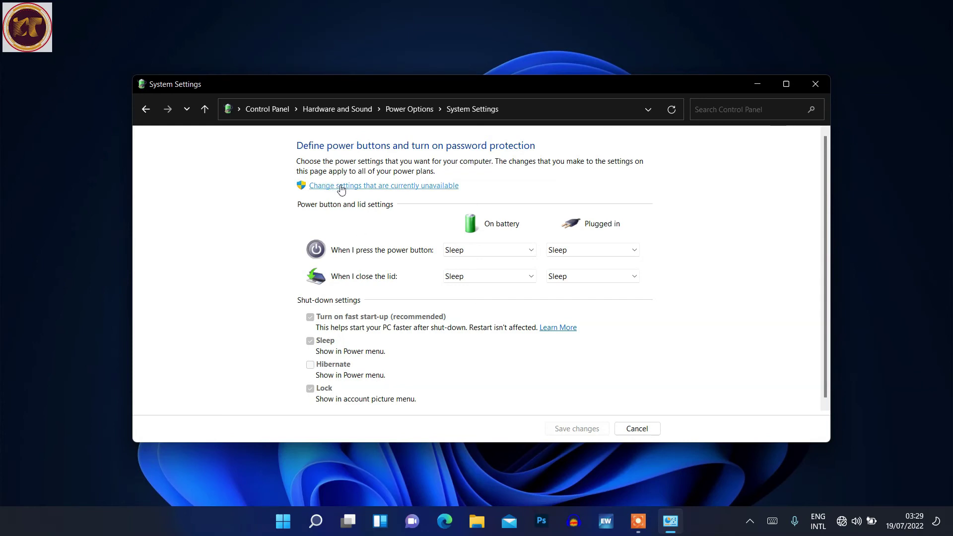
Unlock the unavailable shut-down settings, tick Hibernate, and save the changes
click(406, 188)
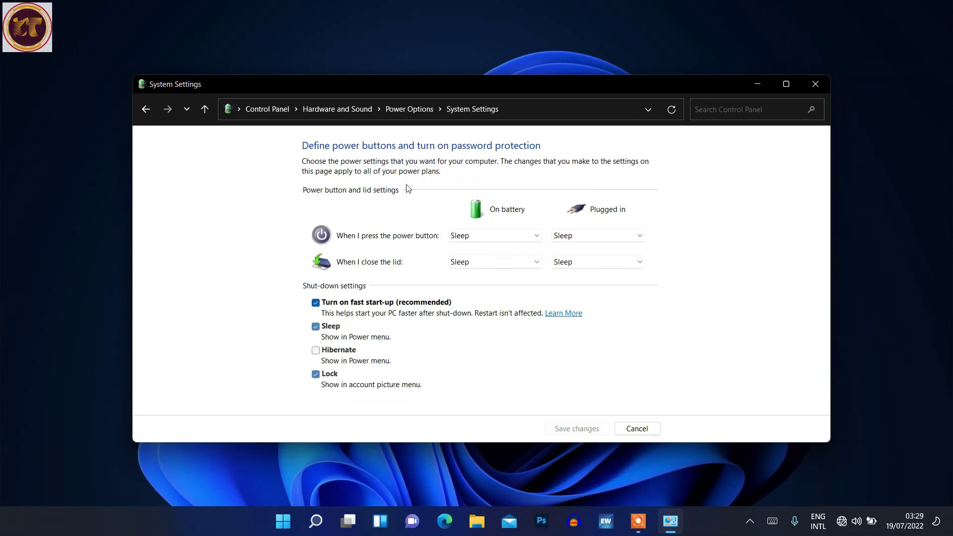
click(316, 350)
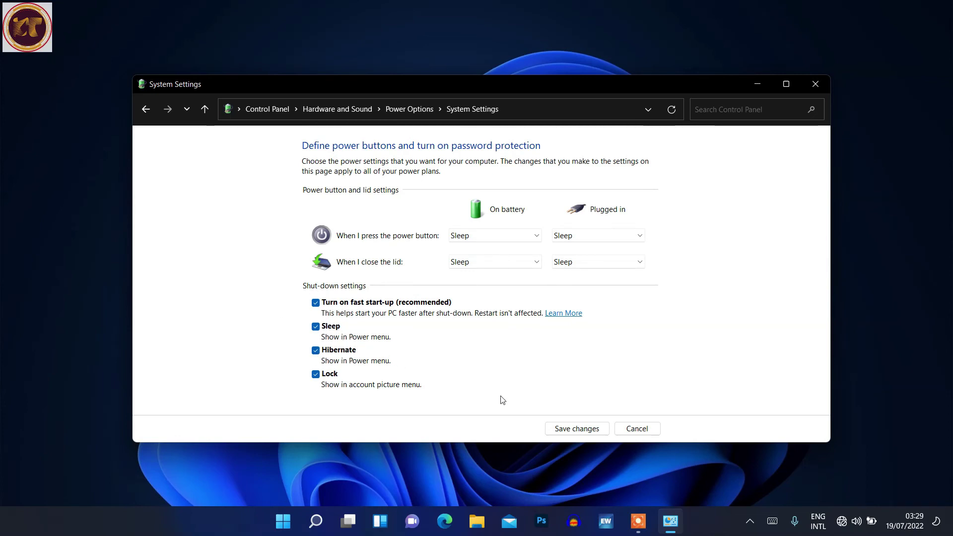
click(578, 431)
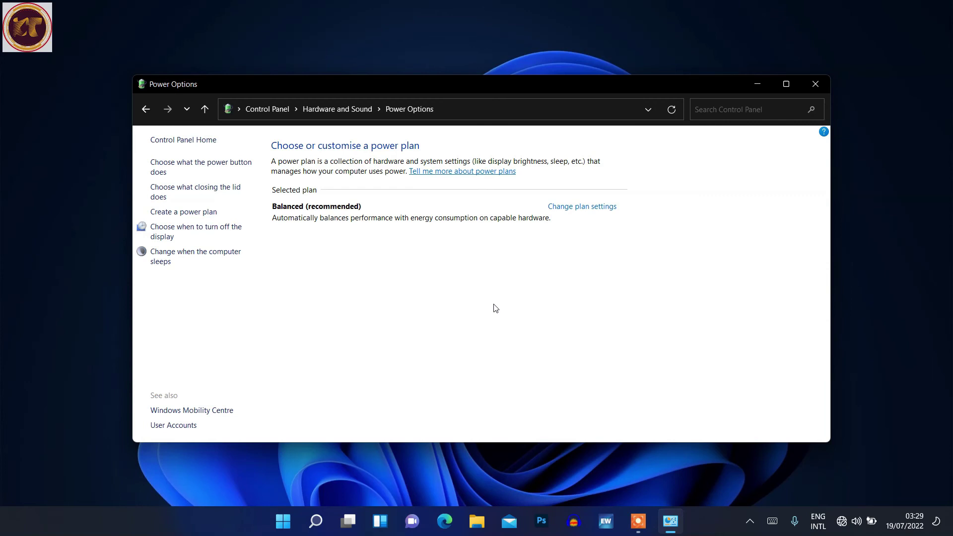
Confirm the Start menu power list now shows Hibernate beside Sleep, Shut down and Restart
click(283, 520)
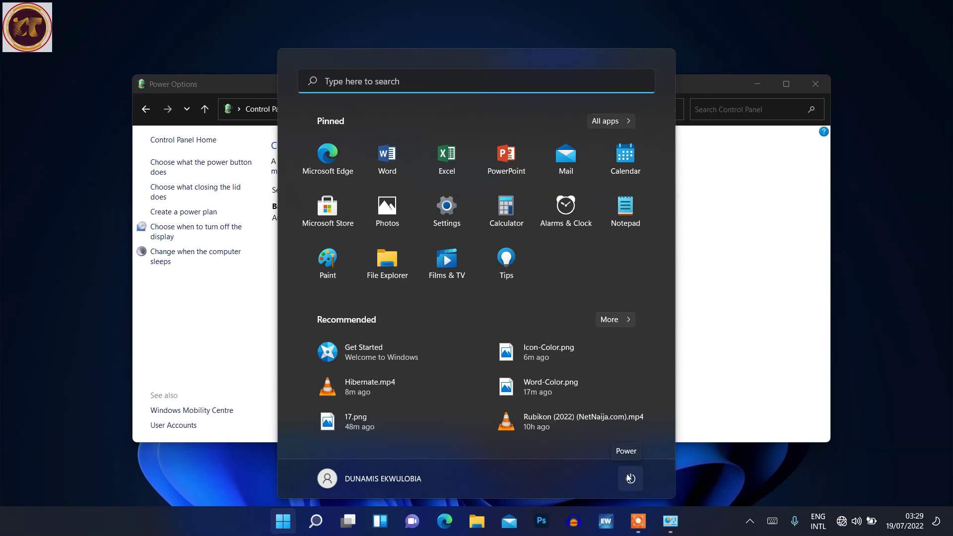
click(630, 478)
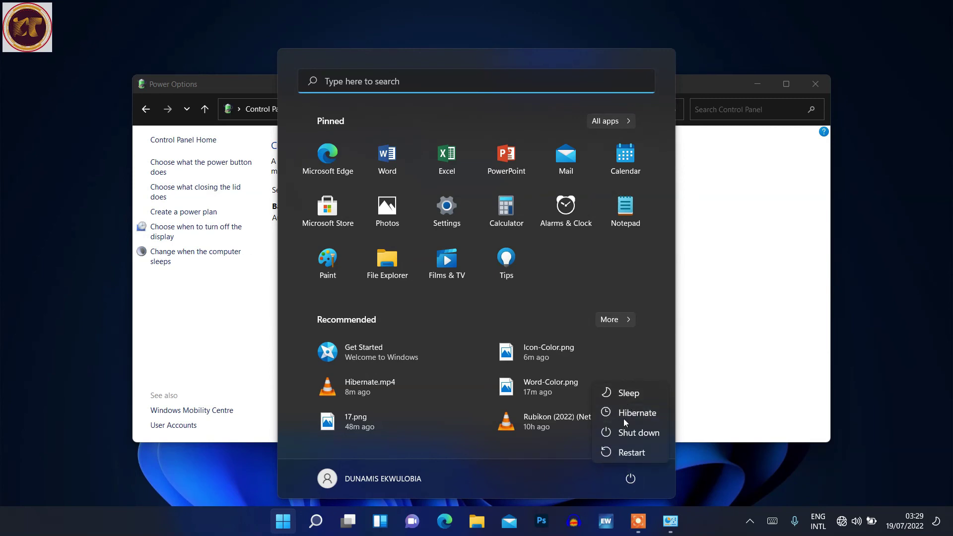